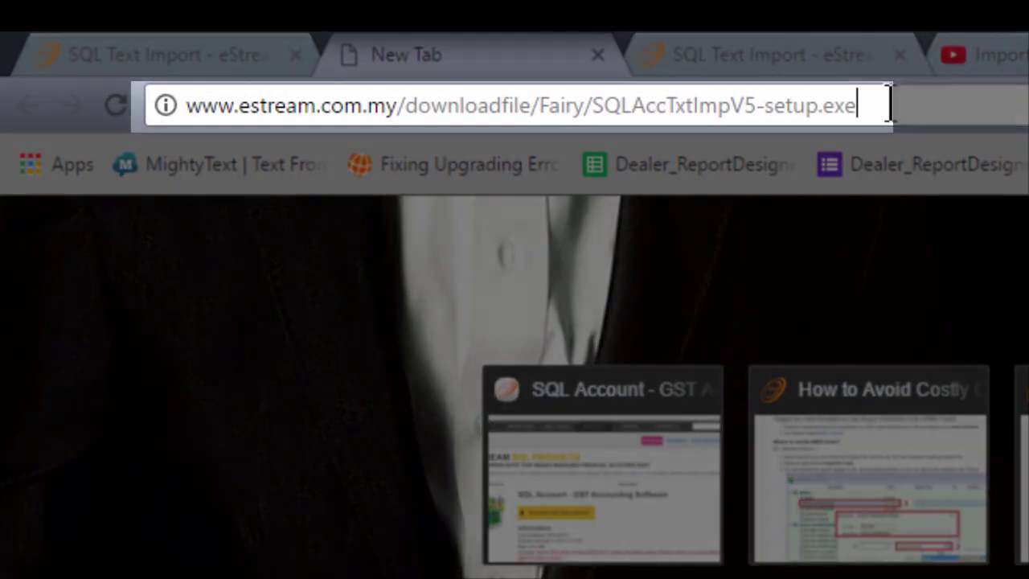
Download the SQLAccTxtImpV5-setup.exe installer from its address in Chrome.
left_click_drag(889, 105, 149, 201)
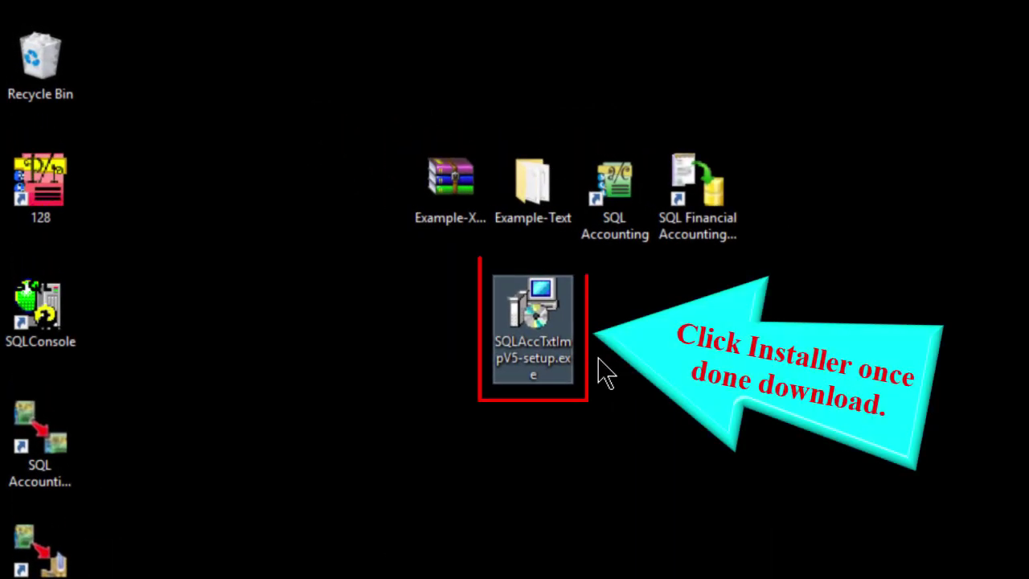
Run SQLAccTxtImpV5-setup.exe to install the Text Import tool and reach the YKH ENTERPRISE log-on.
double_click(524, 332)
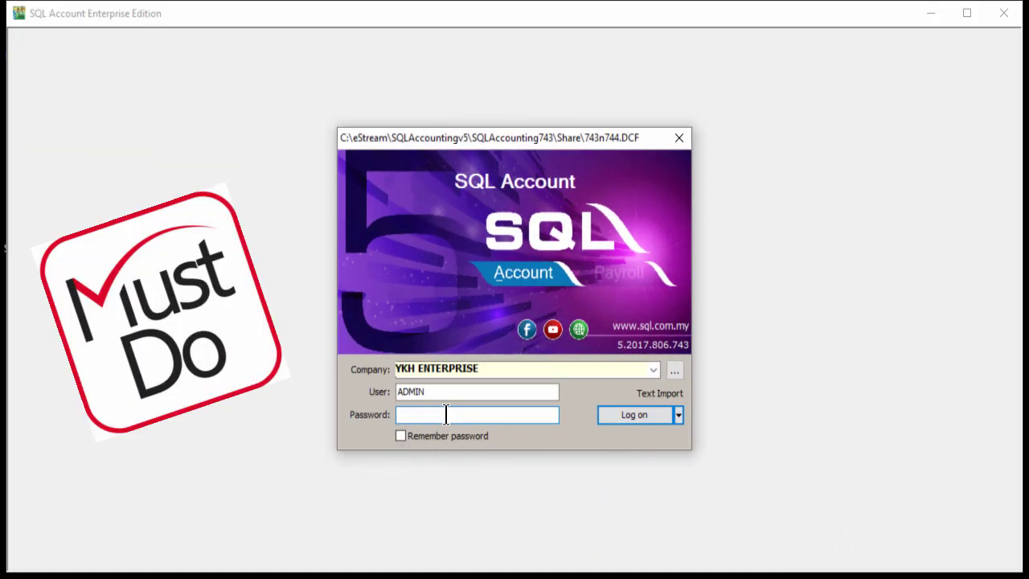
Enter the ADMIN password and log on to YKH ENTERPRISE.
type("****")
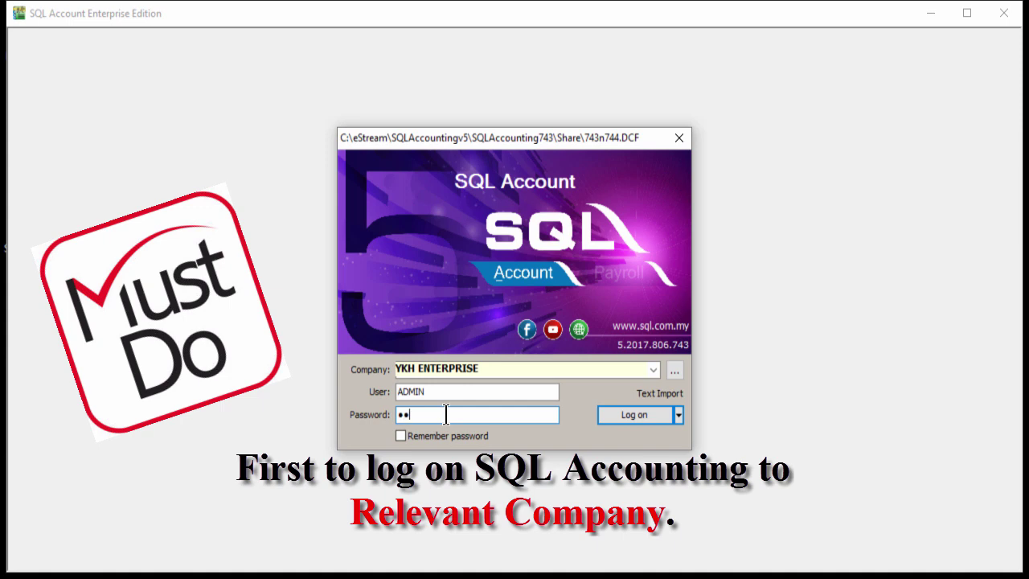
type("*")
key("Return")
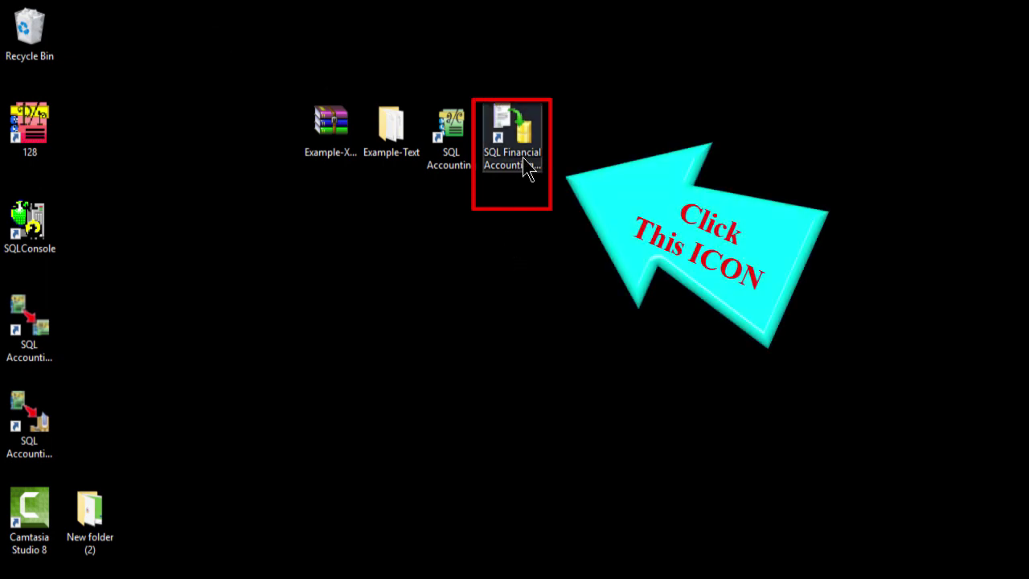
Start SQL Financial Accounting Text & XML Import from its desktop shortcut.
left_click(526, 168)
double_click(526, 168)
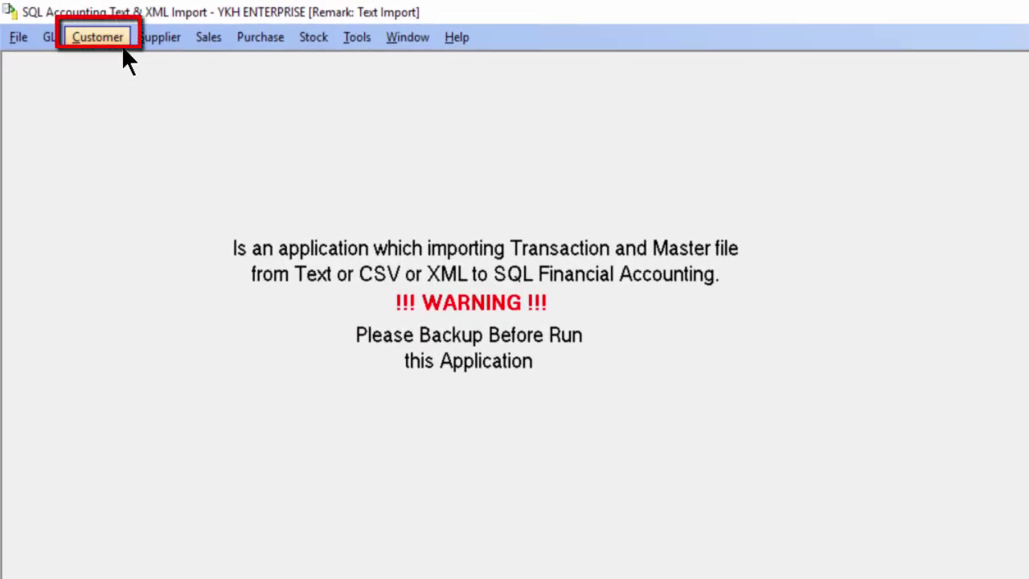
Load GST-AR_Customer.txt from Example-Text into Maintain Customer, giving two customer records.
left_click(122, 49)
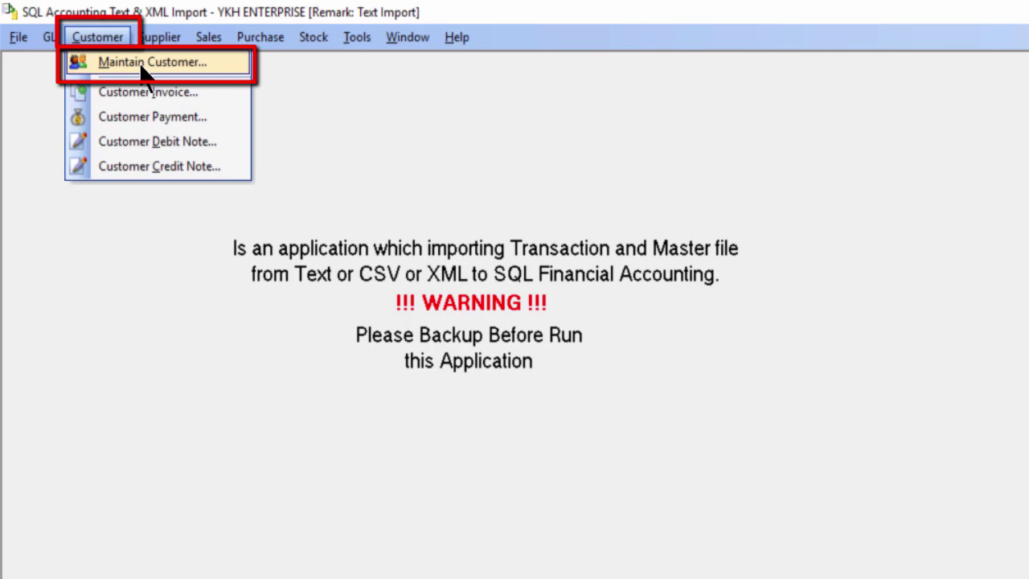
left_click(144, 64)
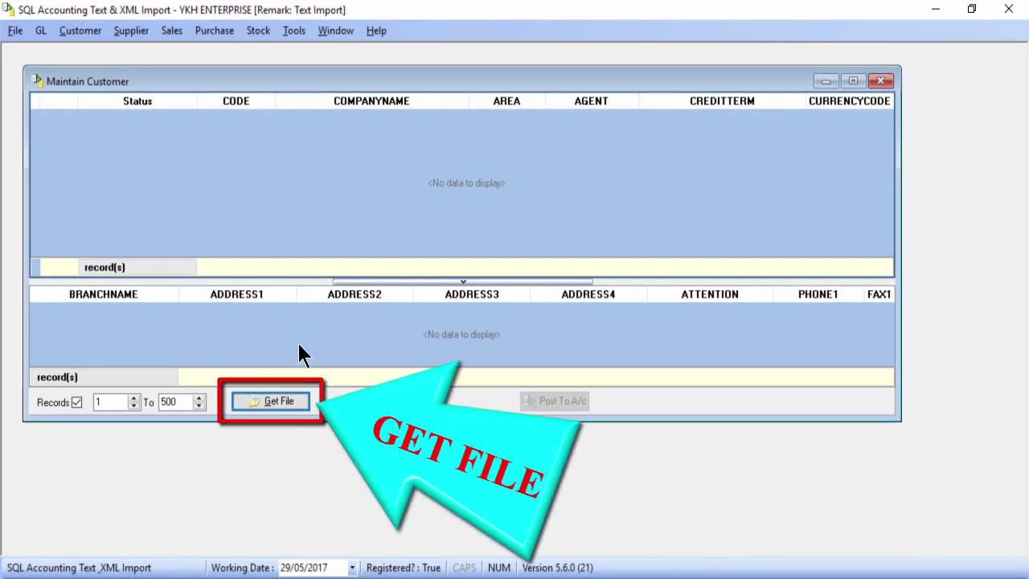
left_click(276, 407)
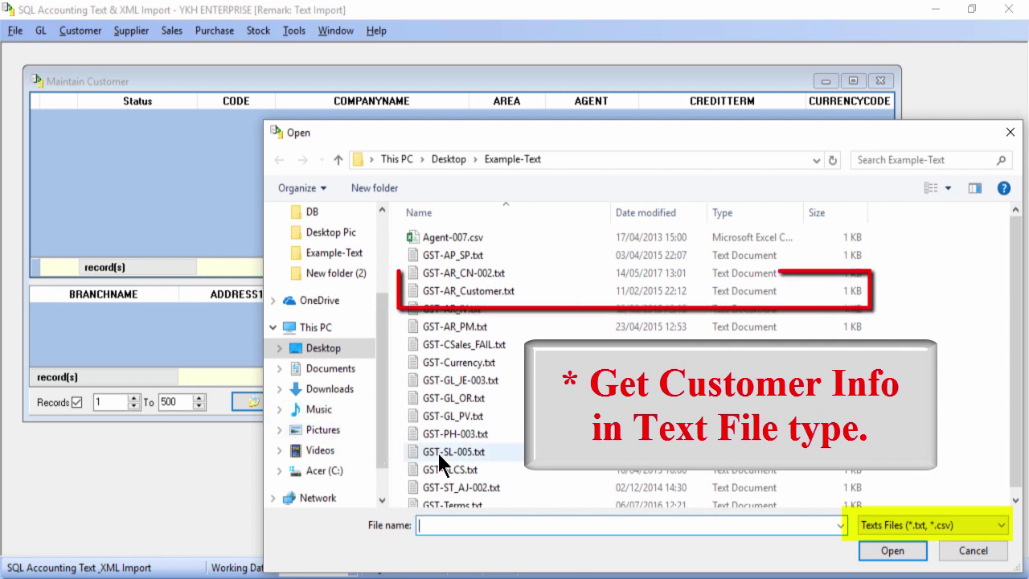
double_click(572, 290)
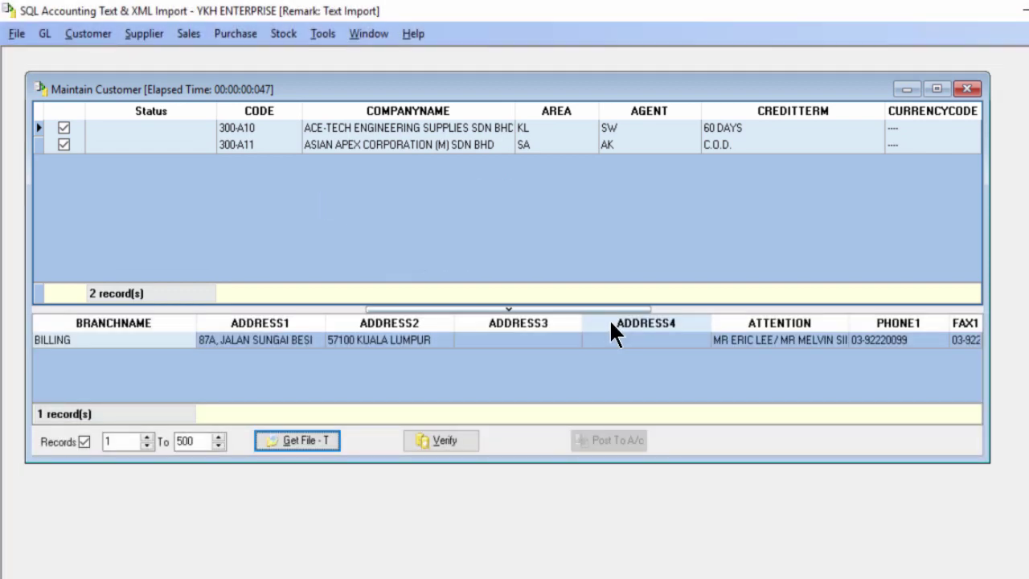
Verify customers 300-A10 and 300-A11 so both show status Ok.
left_click(450, 442)
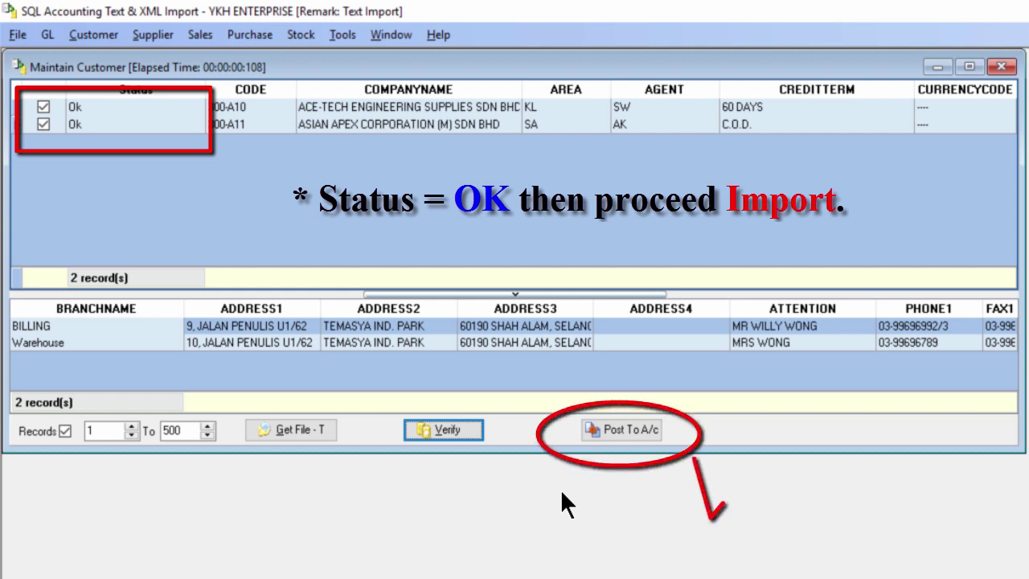
Post customers 300-A10 and 300-A11 to SQL Account and acknowledge the success message.
left_click(619, 440)
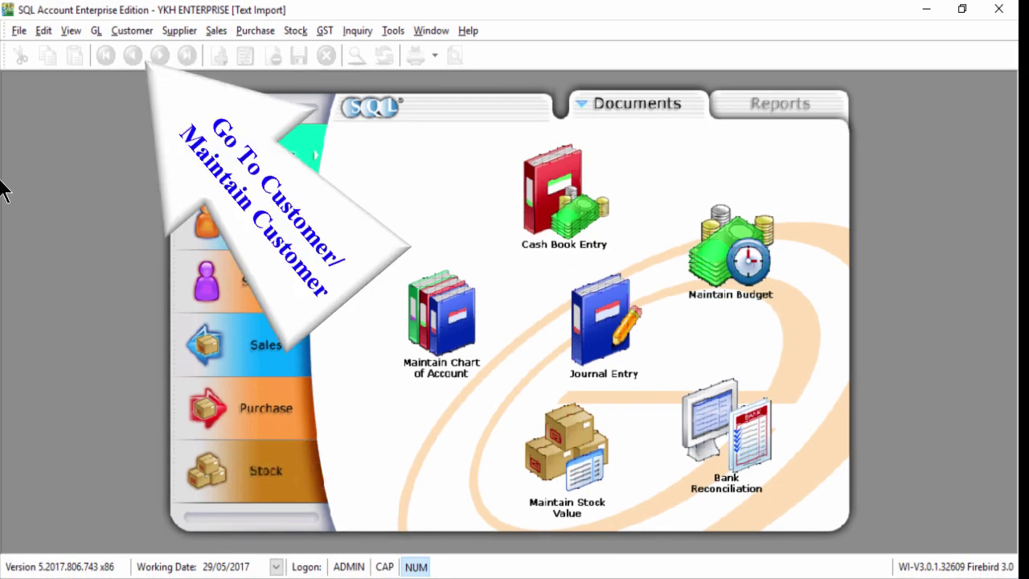
Review the posted customers in SQL Account's Maintain Customer list.
left_click(127, 32)
left_click(139, 47)
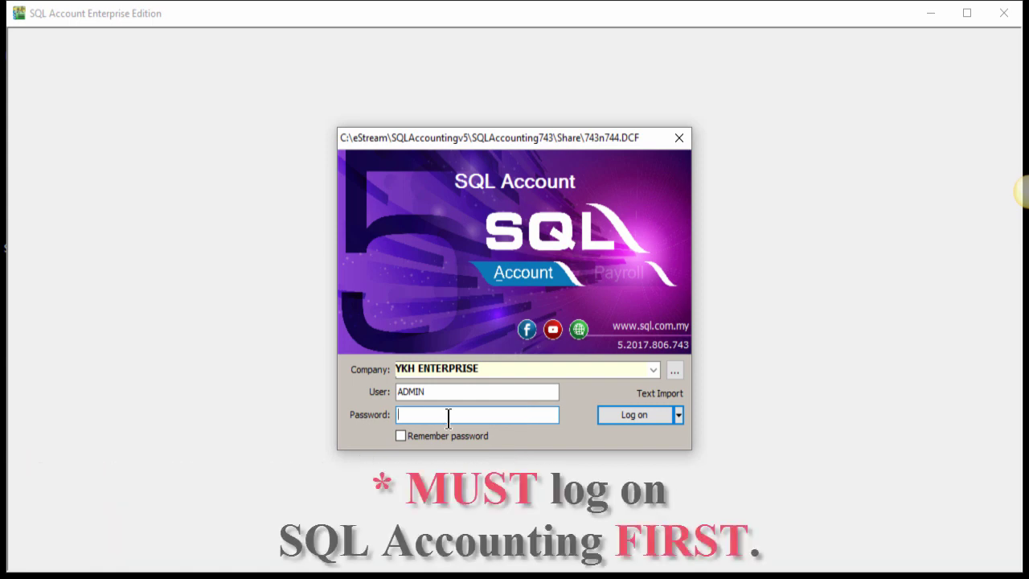
Enter the ADMIN credentials and log on to YKH ENTERPRISE again.
type("DMIN")
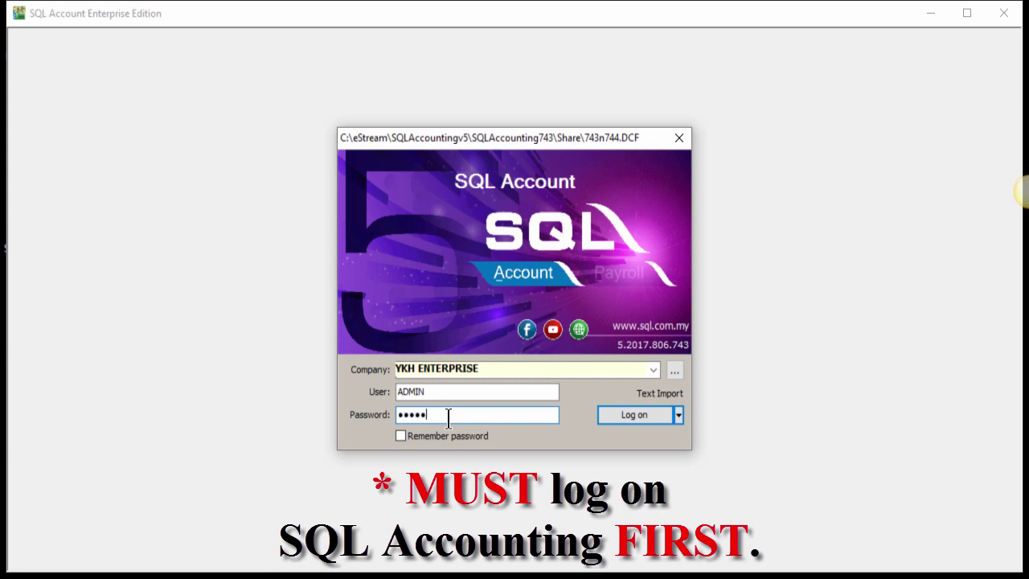
key("Return")
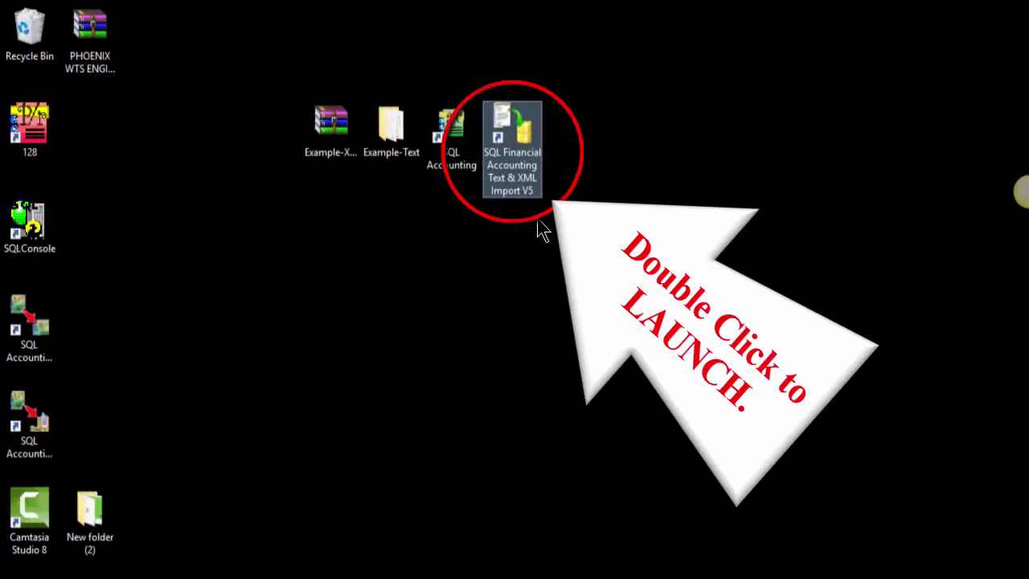
Start SQL Financial Accounting Text & XML Import V5 from the desktop icon.
double_click(519, 166)
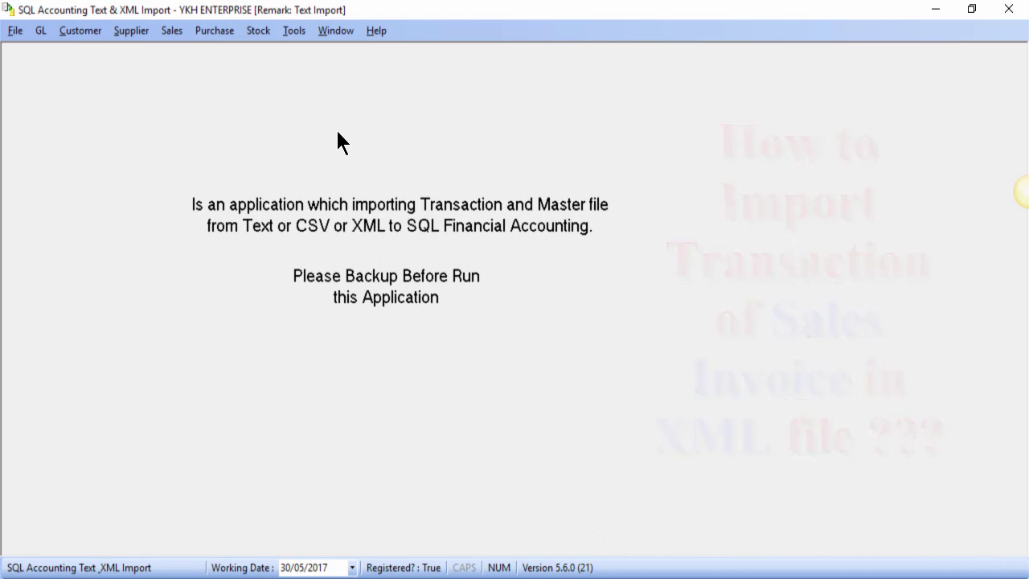
Load Example-XML.zip from the Desktop, filtered to XML zip files, into the Sales Invoice import list.
left_click(173, 32)
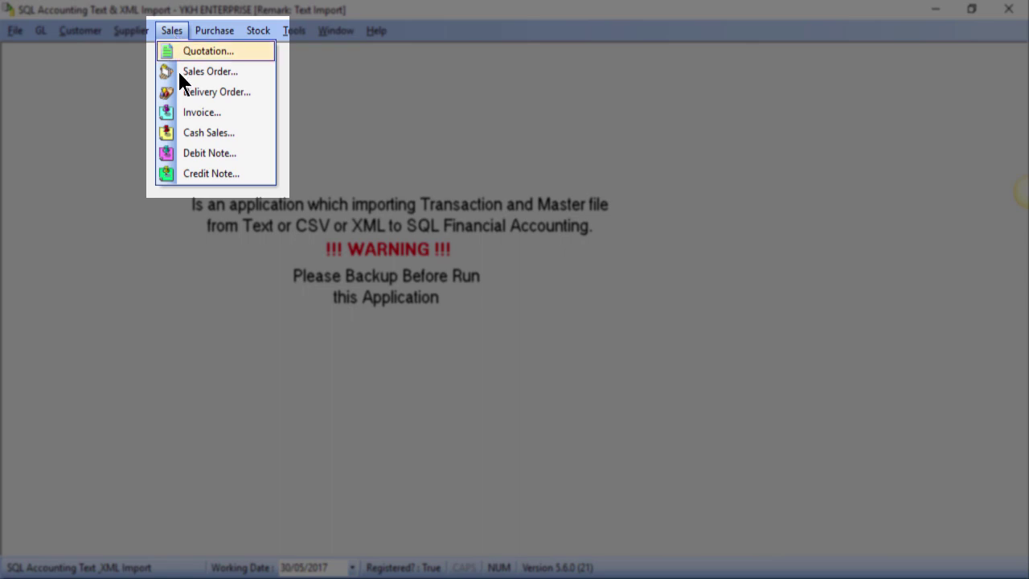
left_click(198, 113)
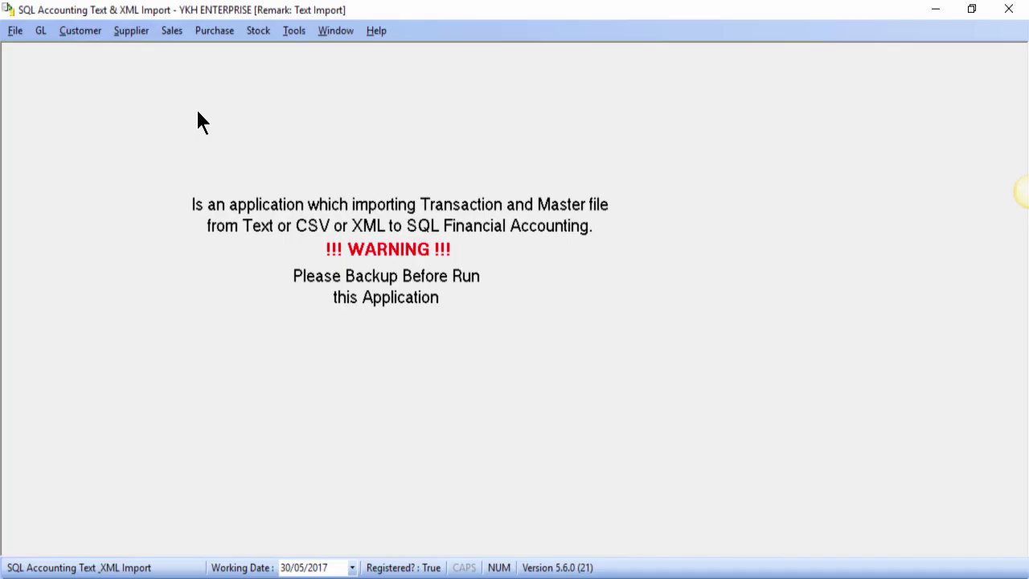
left_click(252, 380)
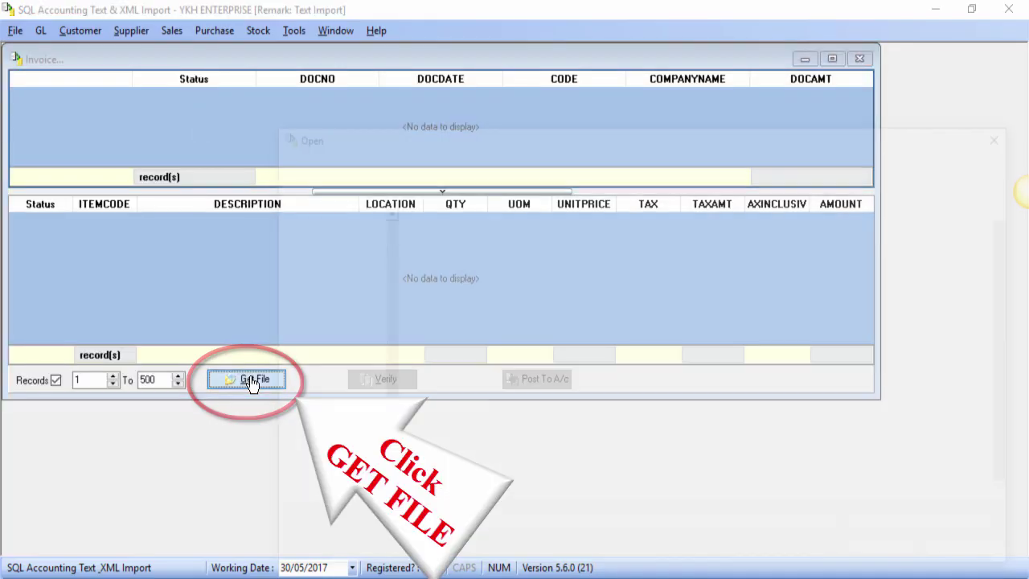
key("alt+Up")
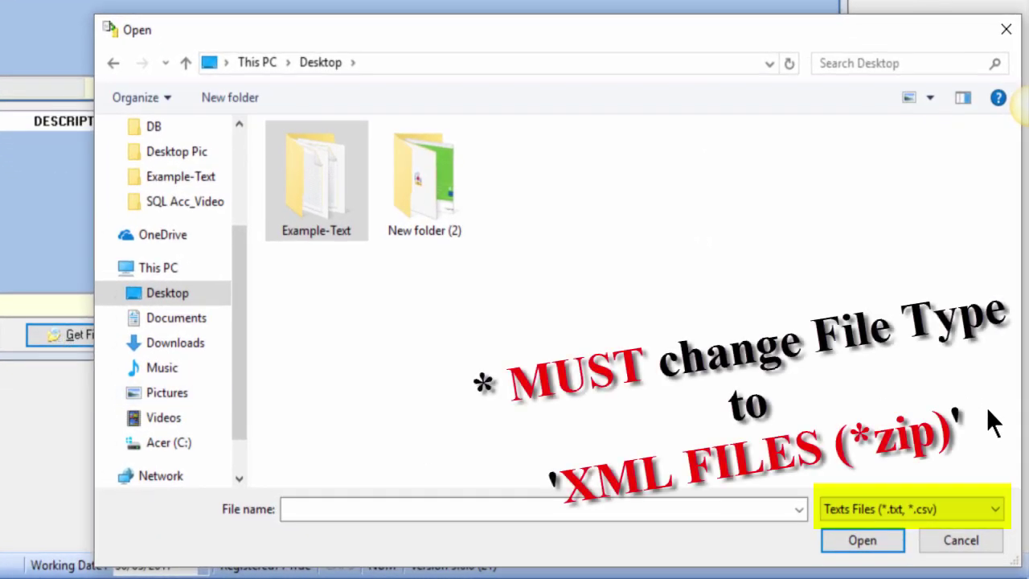
left_click(994, 511)
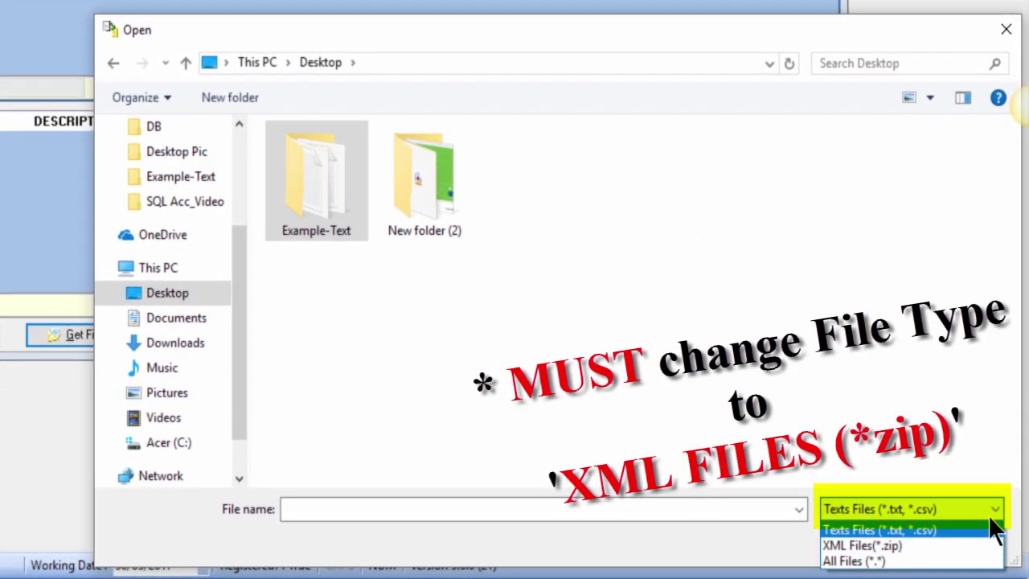
left_click(944, 547)
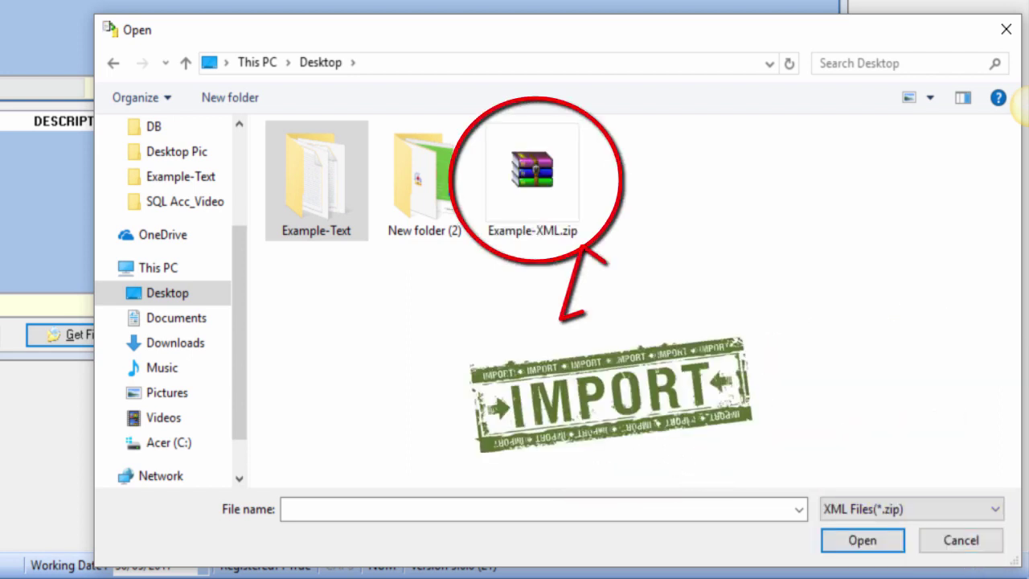
double_click(529, 171)
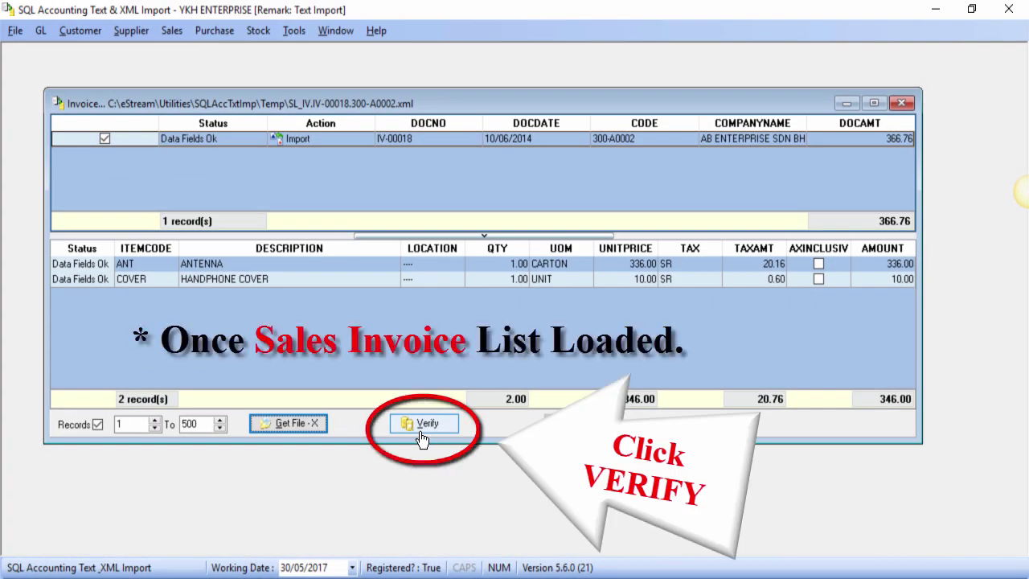
Verify invoice IV-00018 so its item lines show Ok status.
left_click(424, 423)
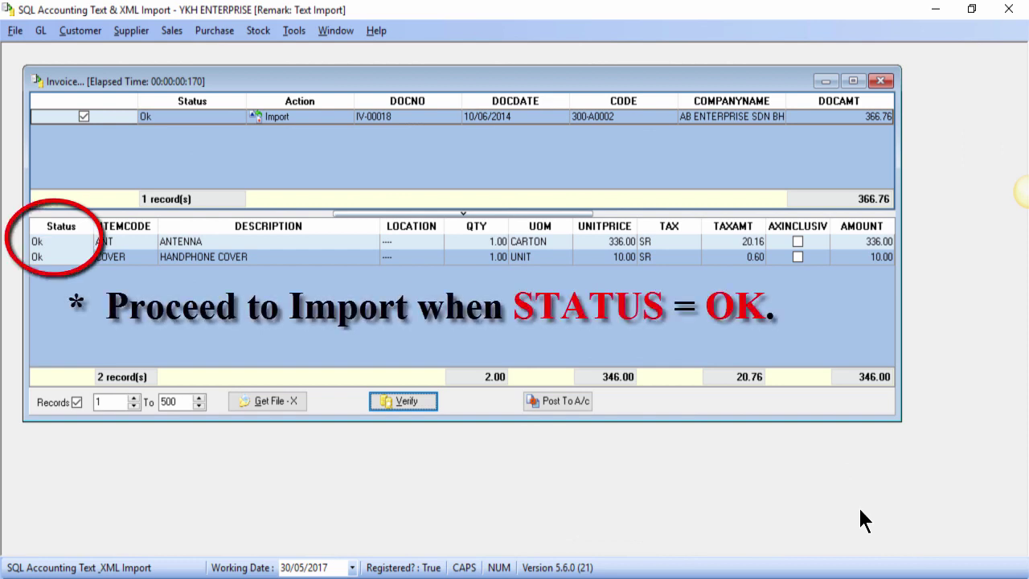
Post the verified invoice IV-00018 into SQL Account.
left_click(575, 401)
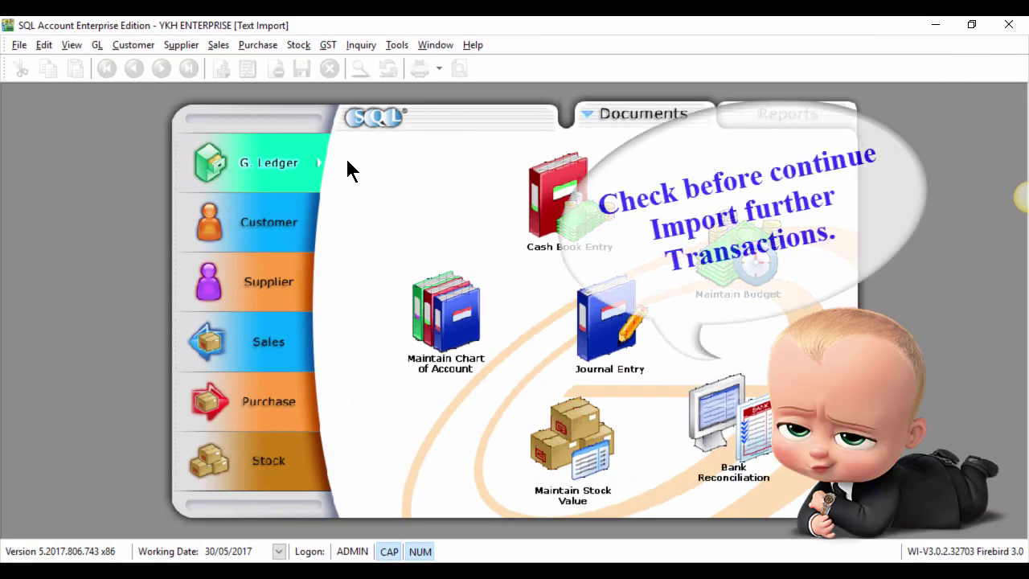
left_click(217, 45)
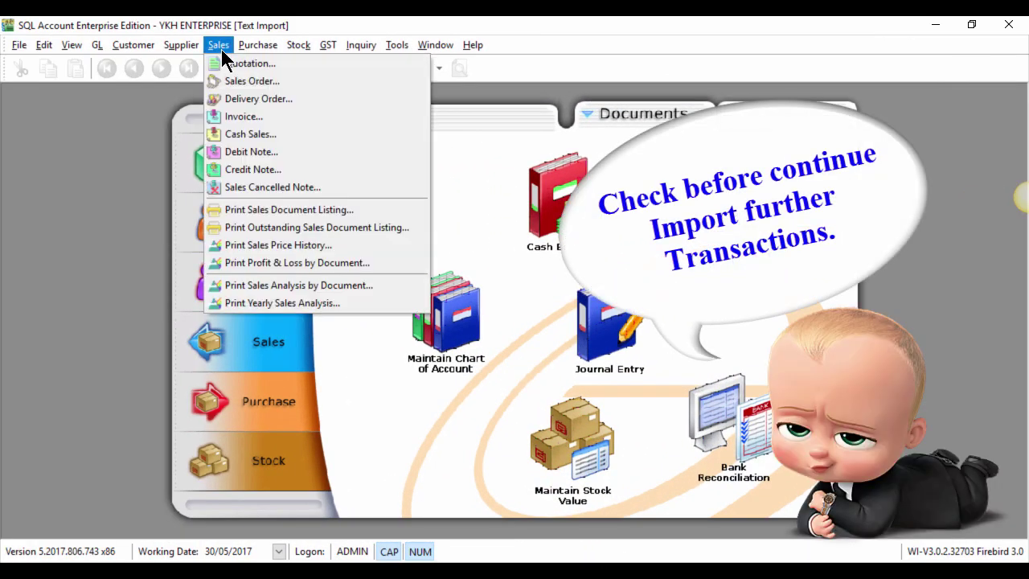
left_click(266, 119)
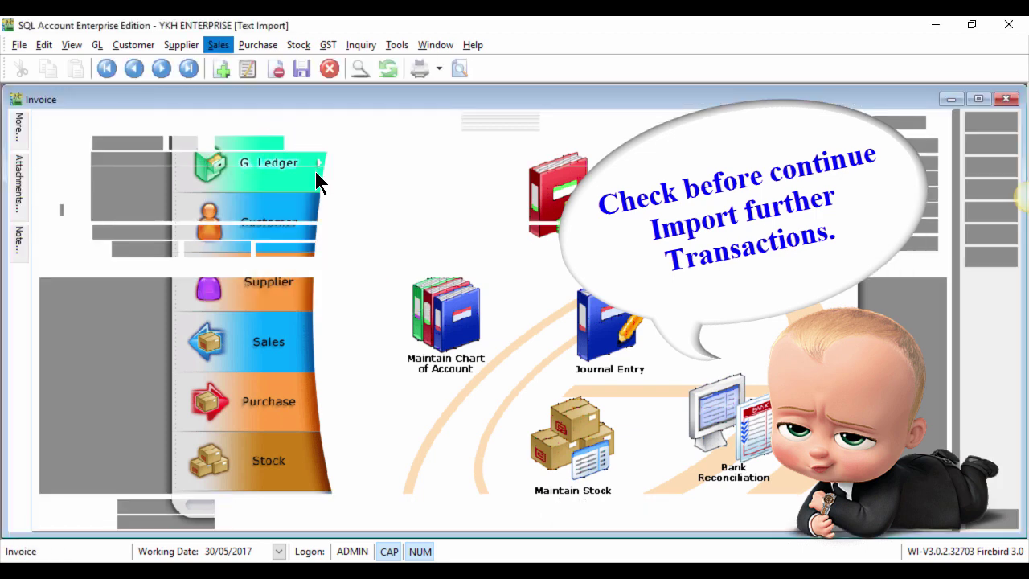
double_click(329, 155)
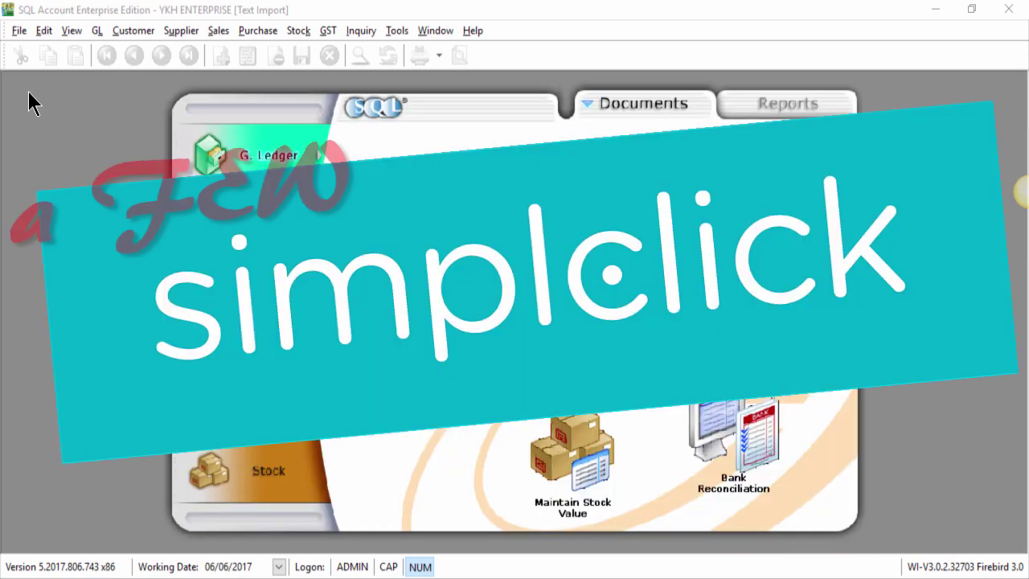
Launch SQL Acc Text _XML Import V5 from SQL Account's File > Run menu.
left_click(19, 31)
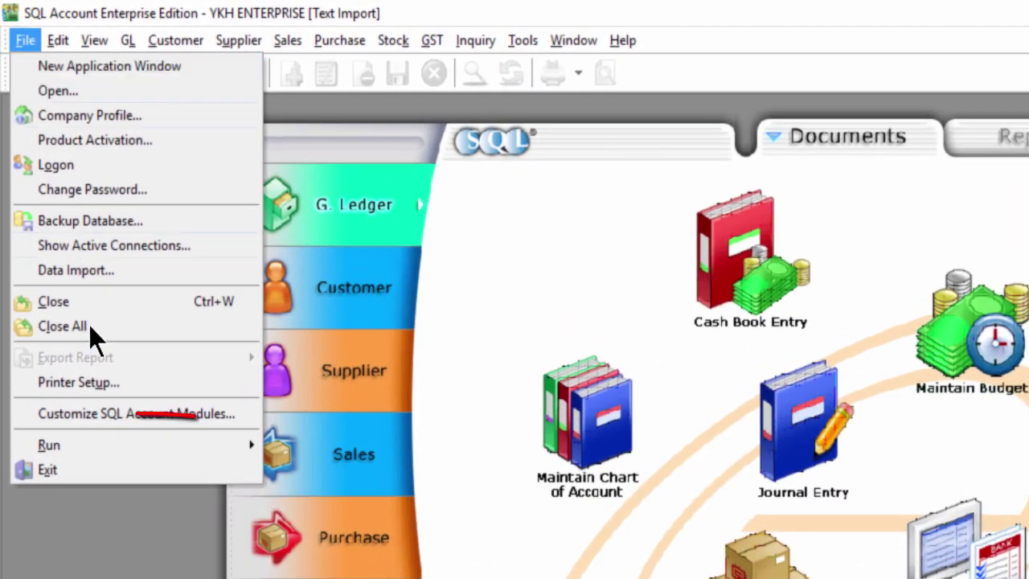
mouse_move(127, 406)
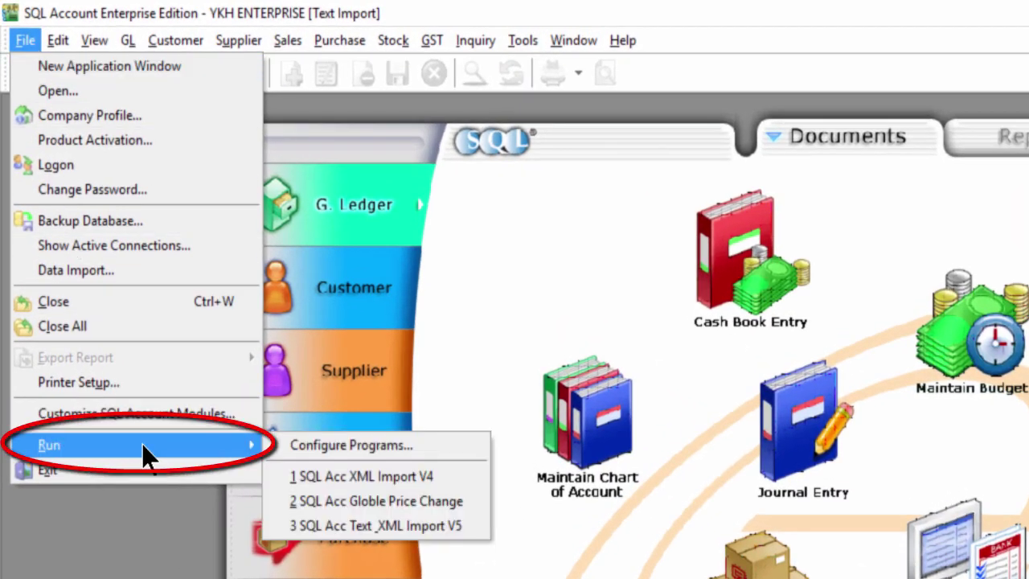
left_click(329, 527)
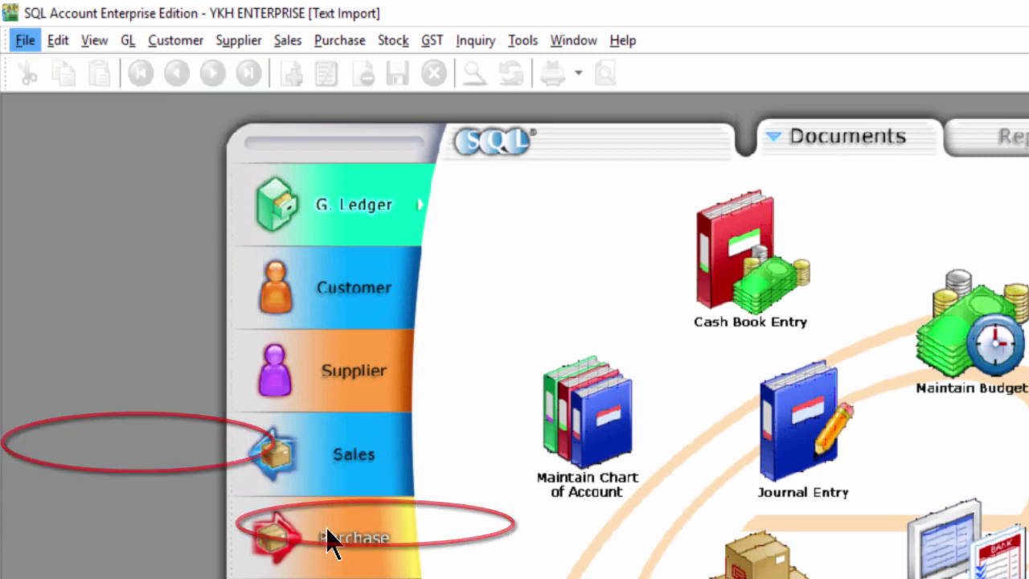